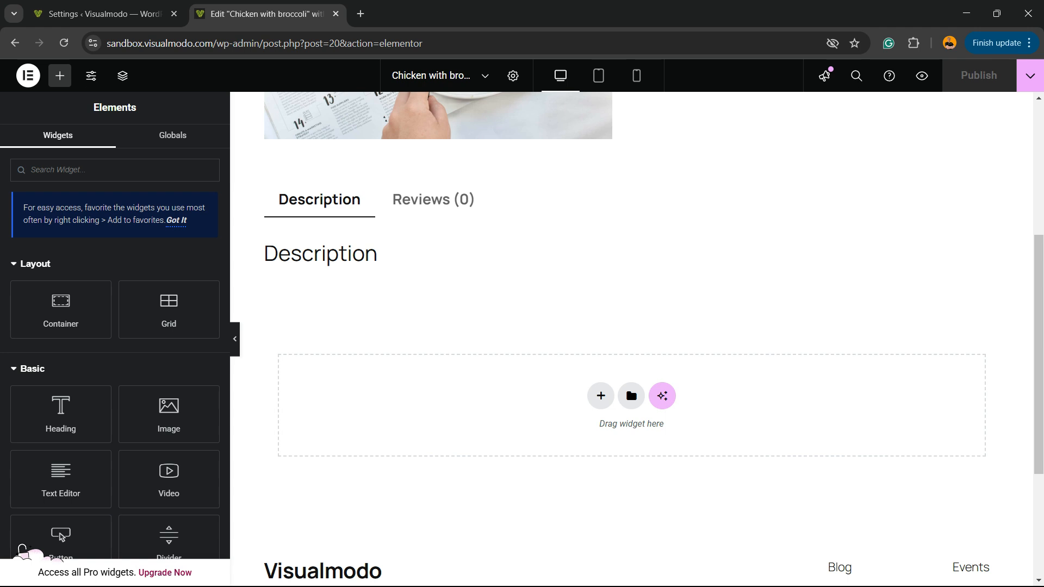
Add a Heading widget under the product description and insert a grid container with three columns and two rows below it.
drag(60, 413, 630, 402)
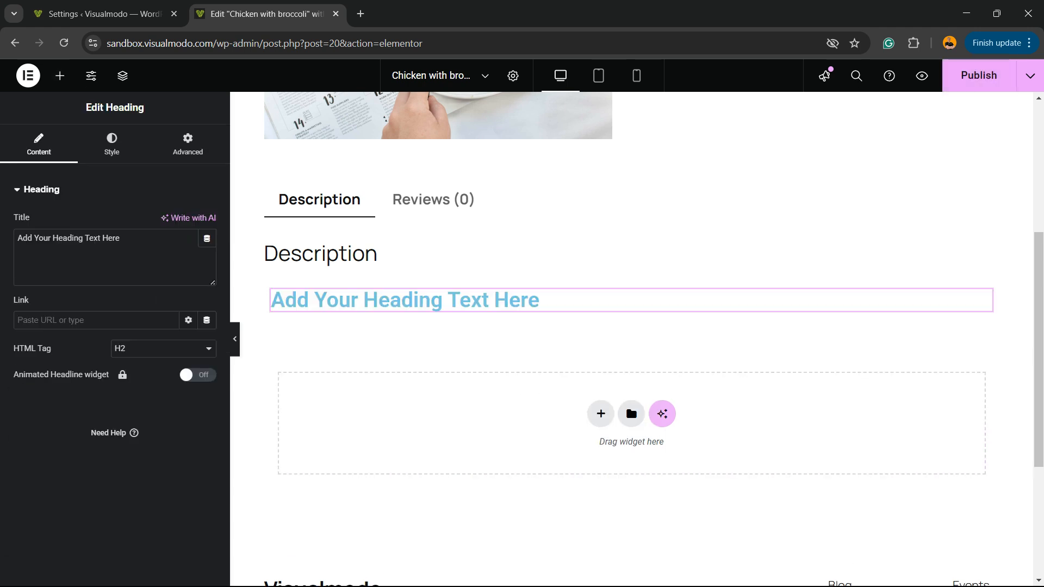
click(601, 414)
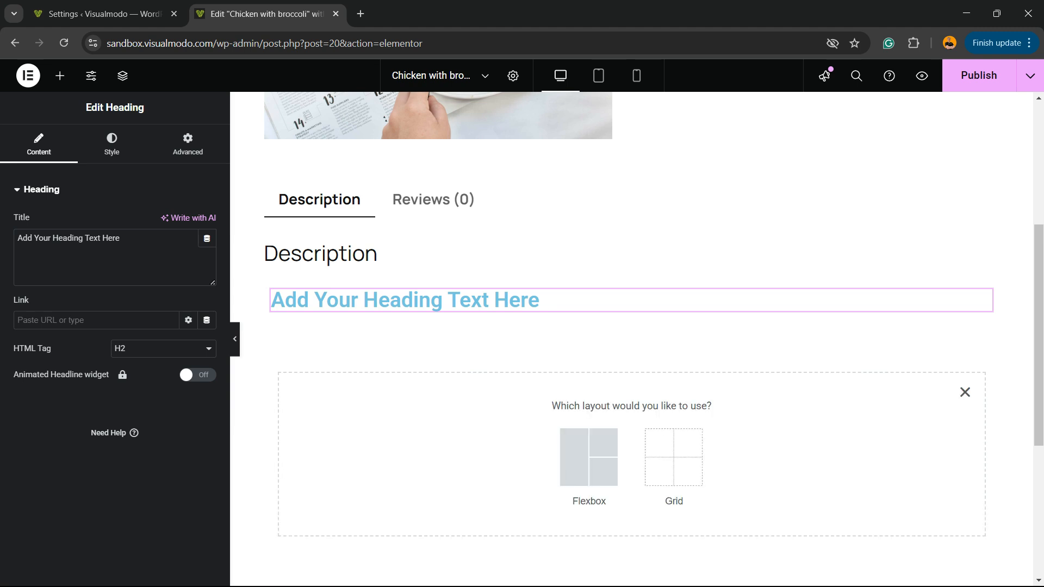
click(674, 457)
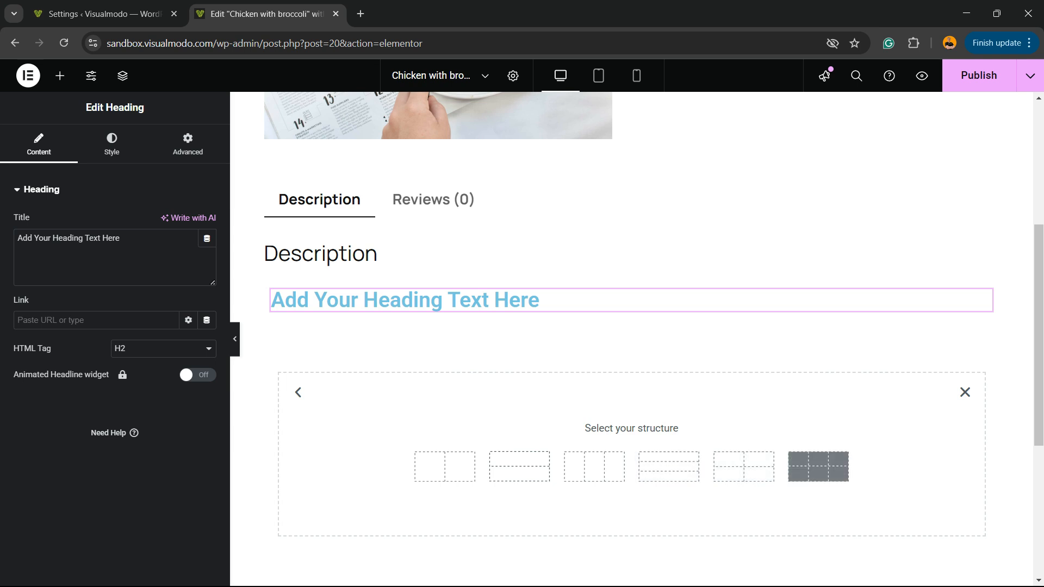
click(818, 467)
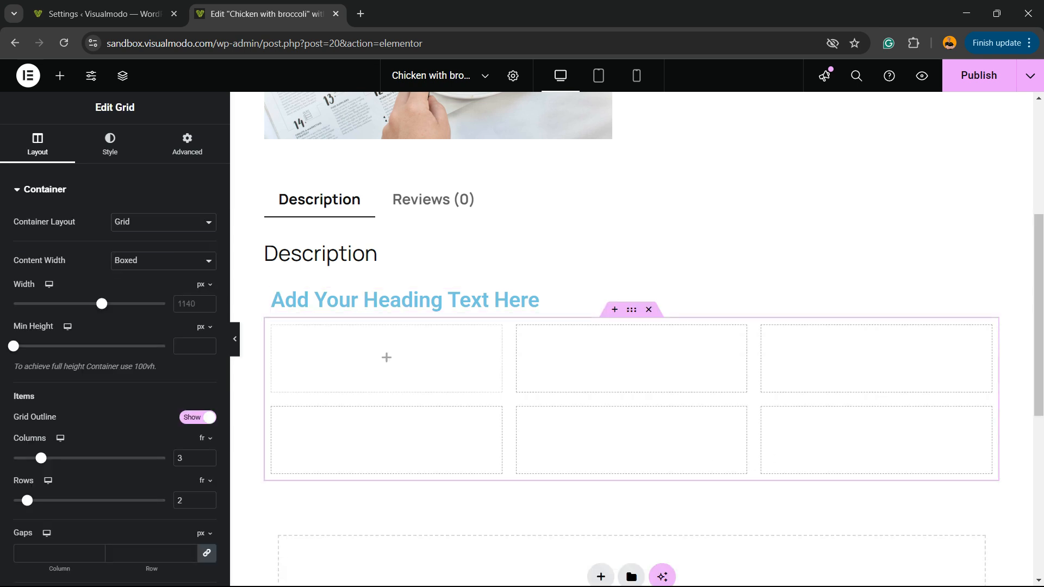
Place Image widgets in the first two cells of the grid's upper row.
click(386, 357)
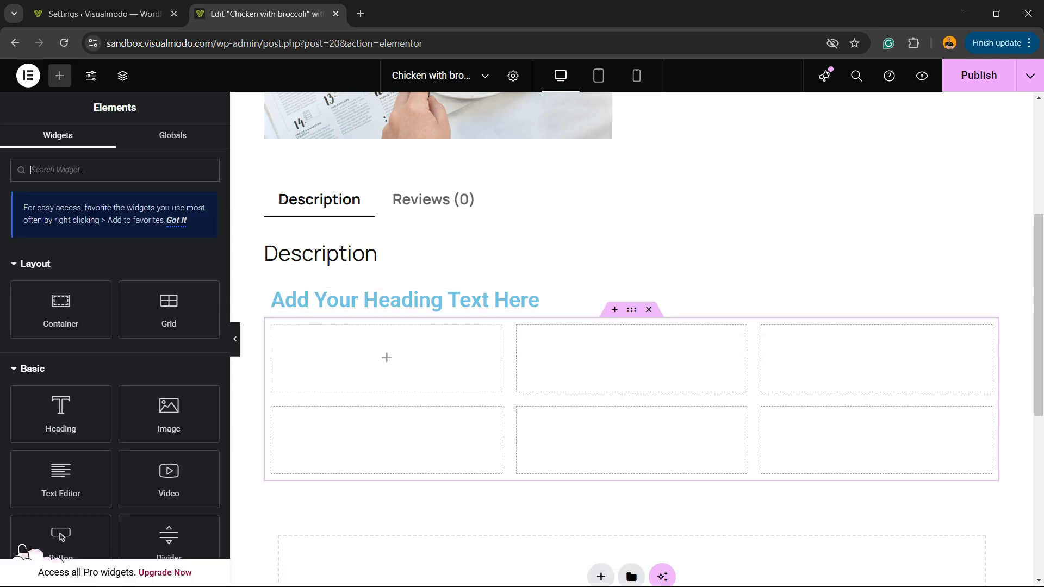
drag(168, 413, 383, 359)
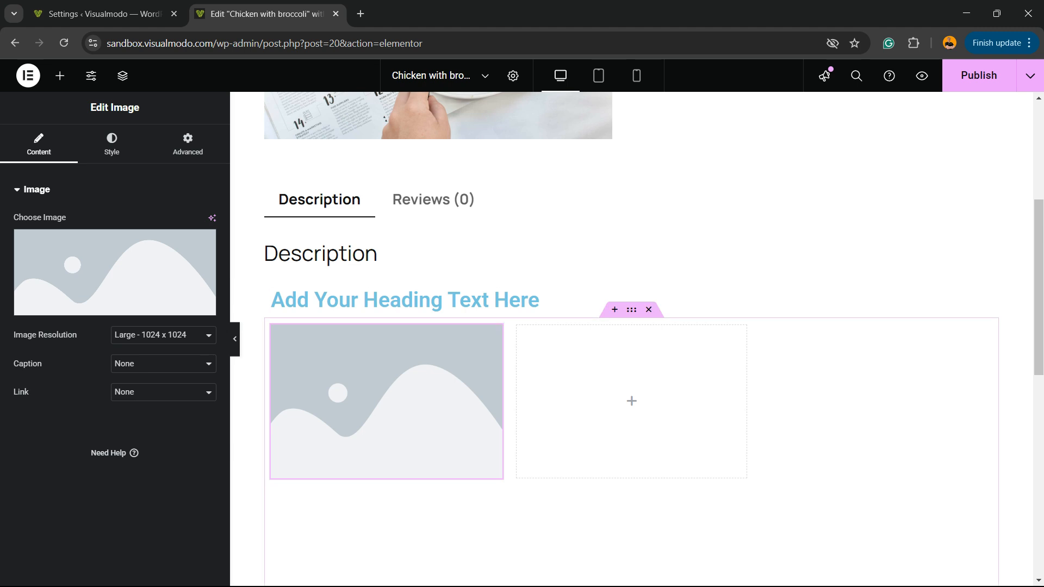
click(631, 401)
drag(169, 414, 620, 408)
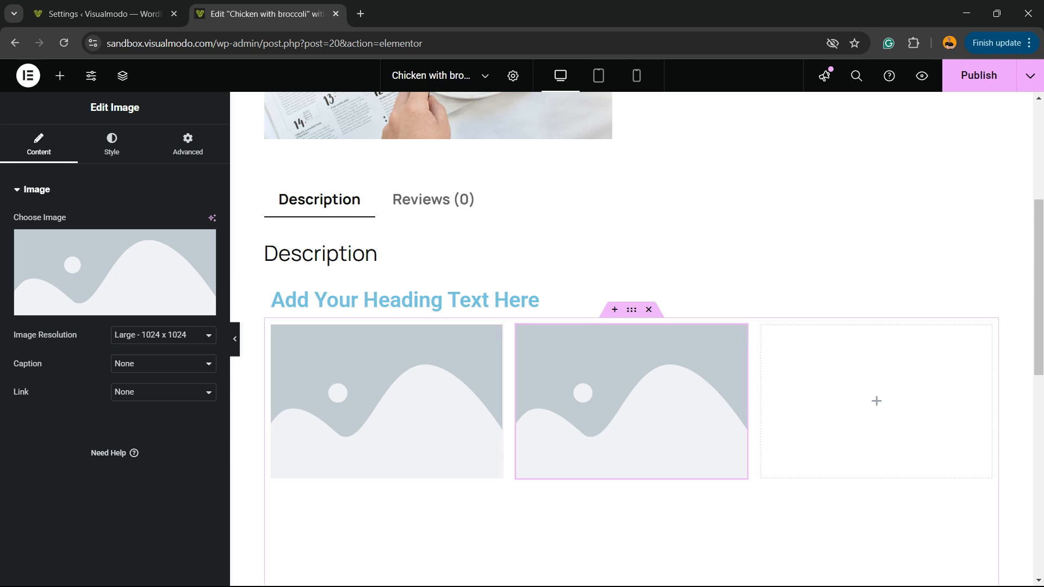
click(876, 401)
Switch to the WordPress dashboard browser tab and open the Elementor settings page.
scroll(435, 425, up, 2)
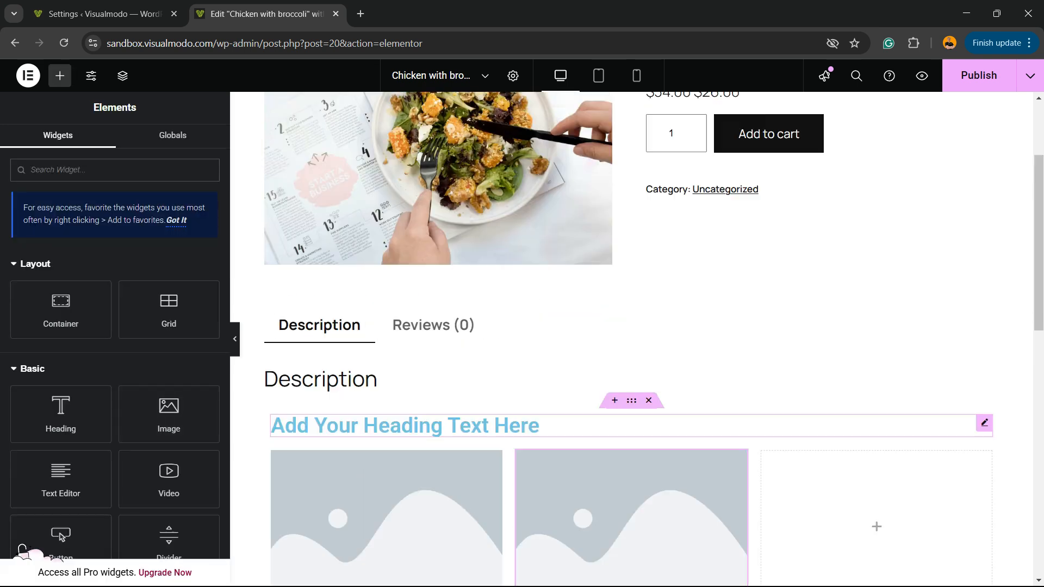
scroll(435, 327, up, 3)
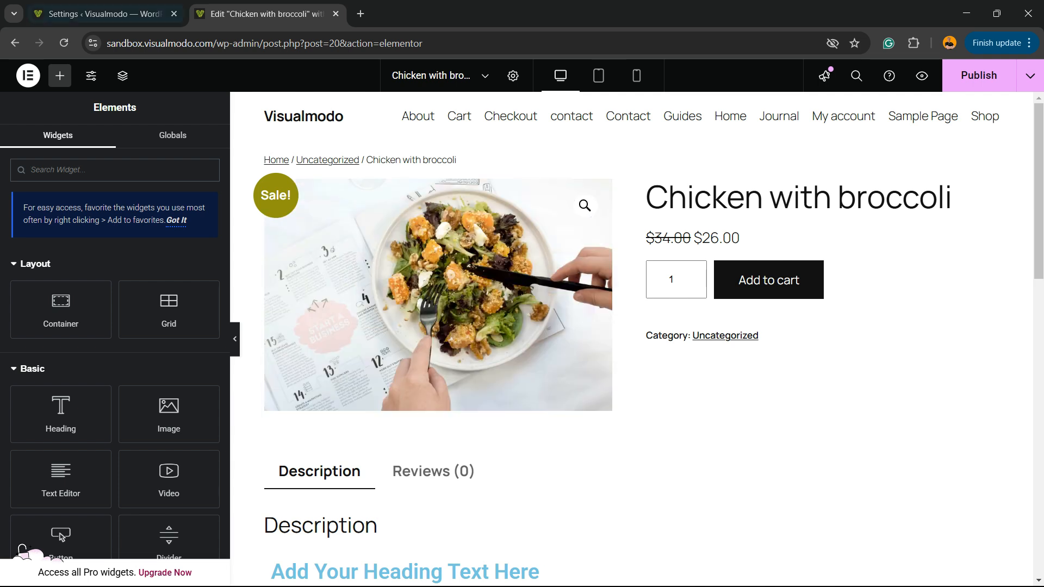
click(103, 13)
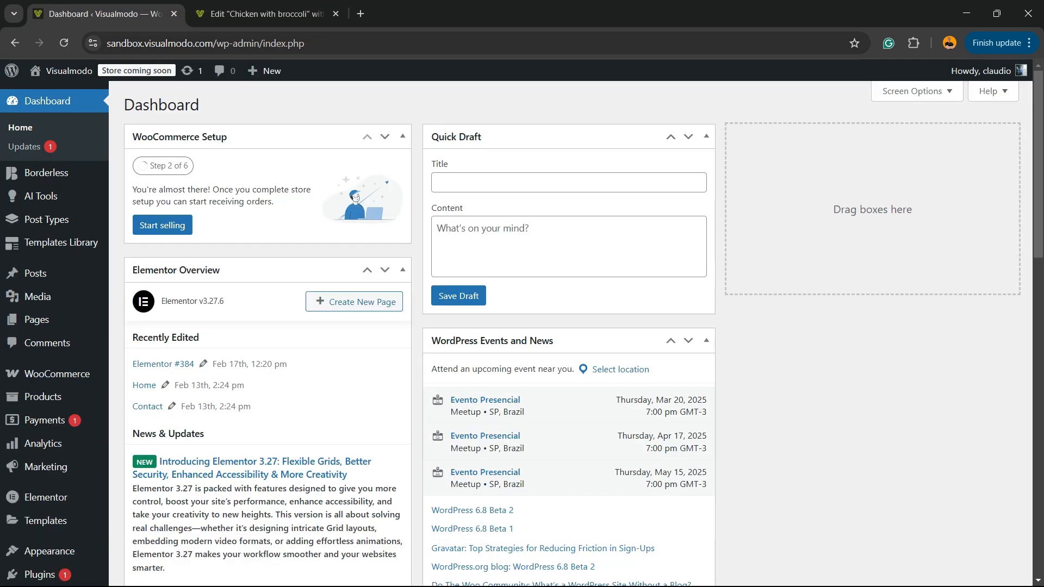
drag(213, 43, 263, 43)
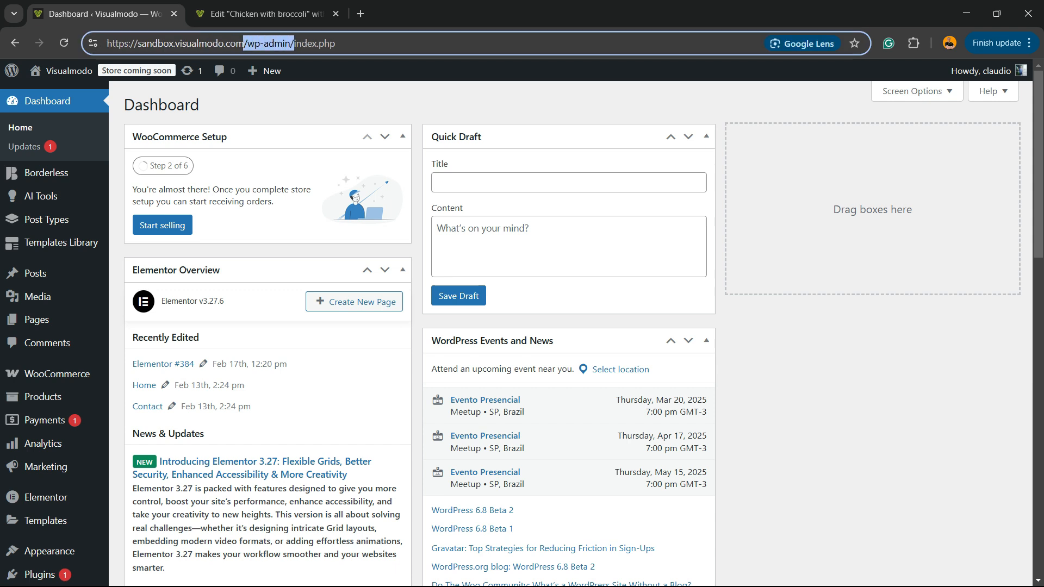
drag(168, 43, 261, 43)
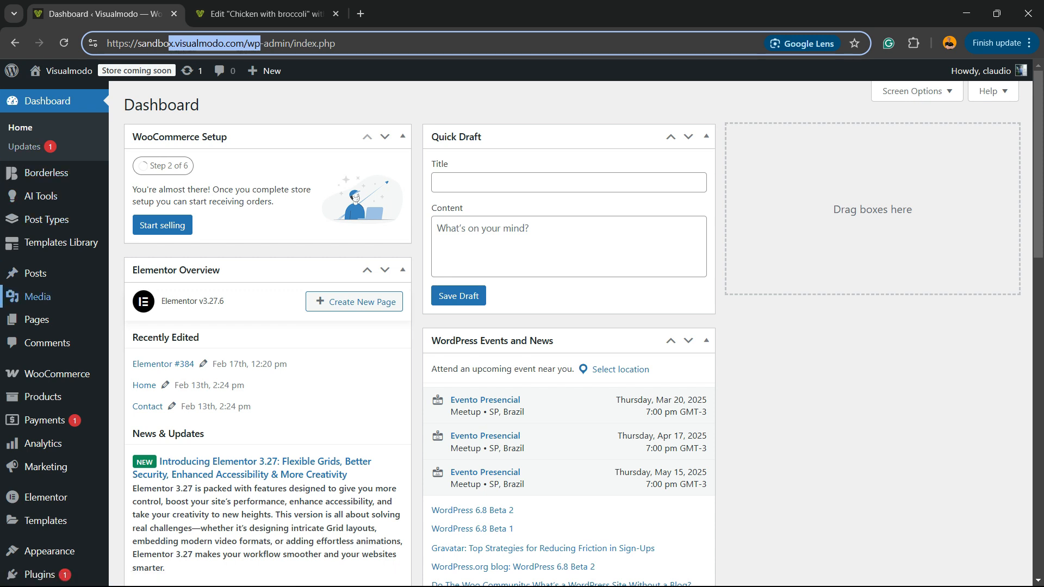
scroll(33, 296, down, 2)
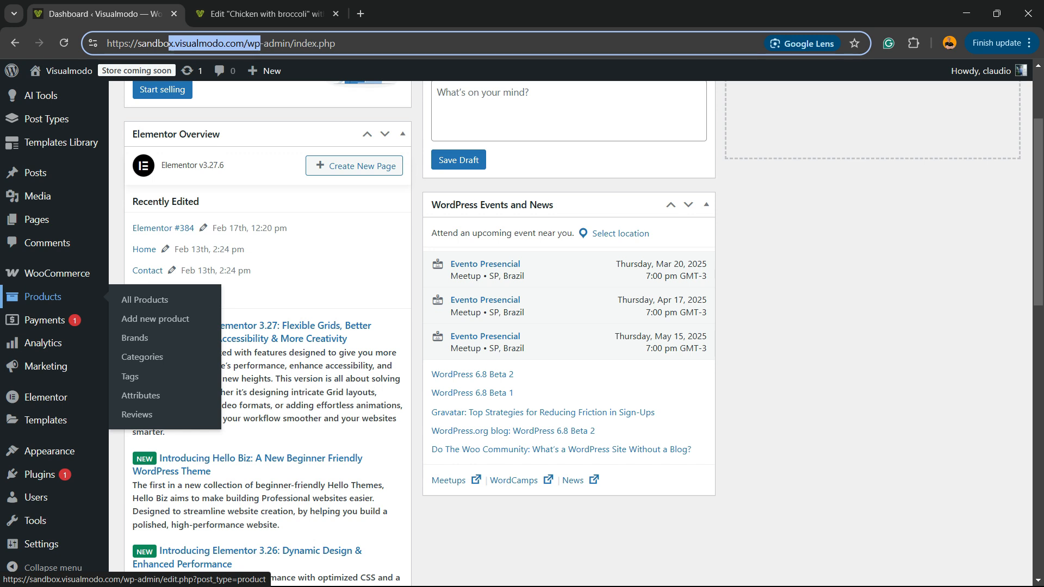
mouse_move(45, 397)
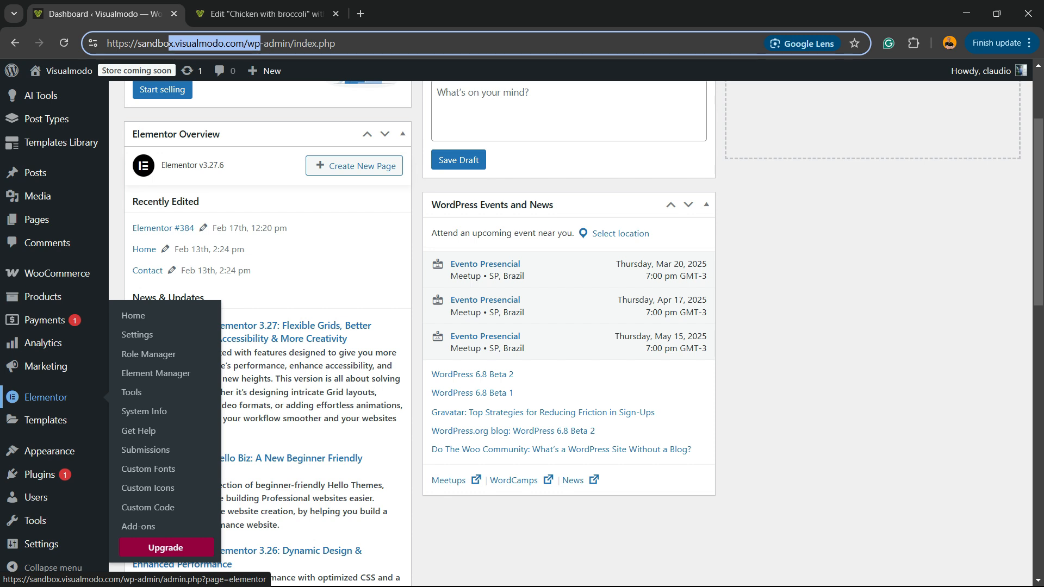
mouse_move(40, 474)
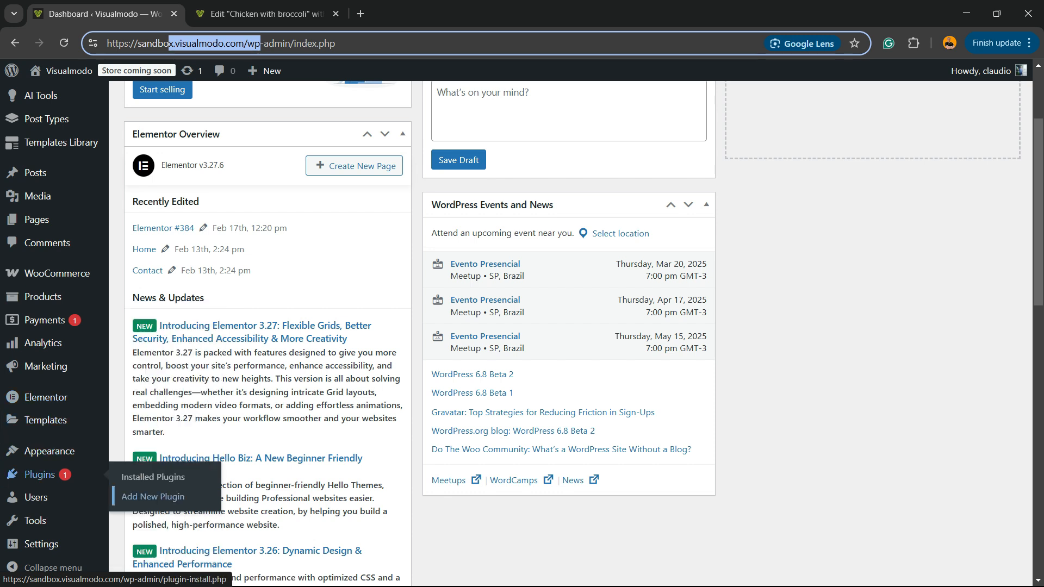
mouse_move(49, 451)
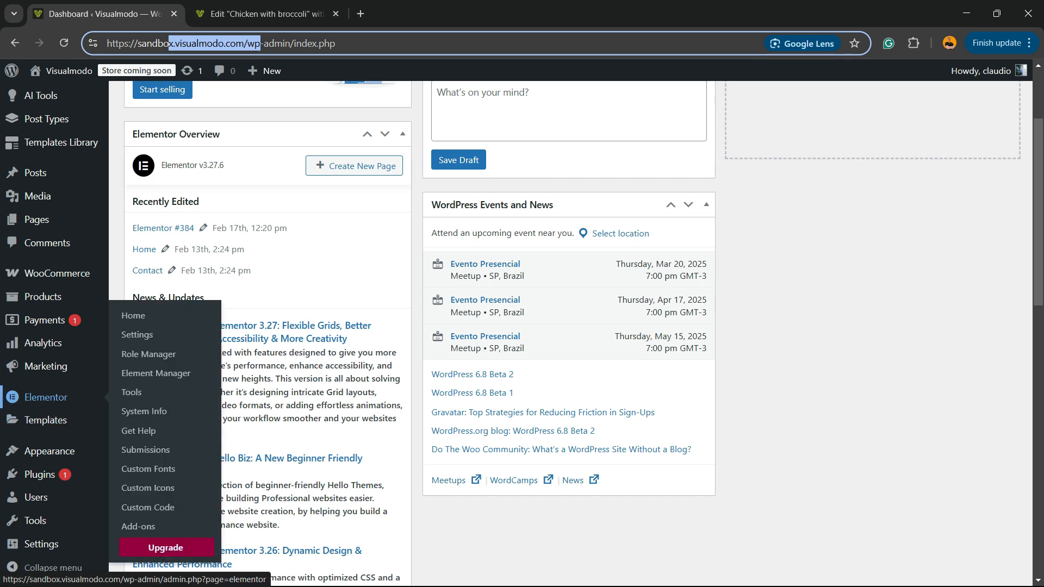
click(133, 334)
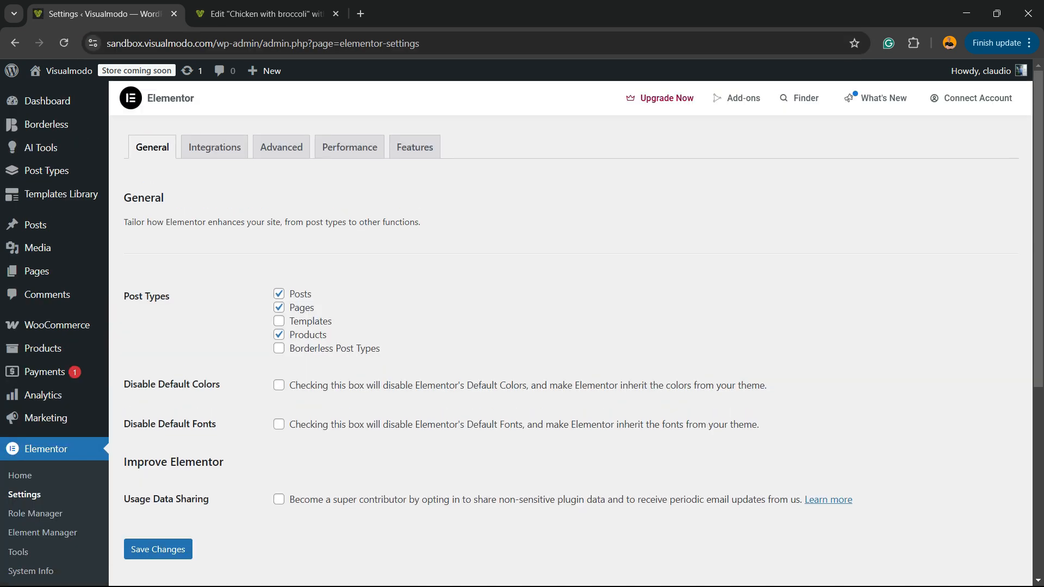
Make sure Products is enabled among Elementor's post types in the general settings, and save the changes.
key(ctrl+plus)
key(ctrl+plus)
click(232, 348)
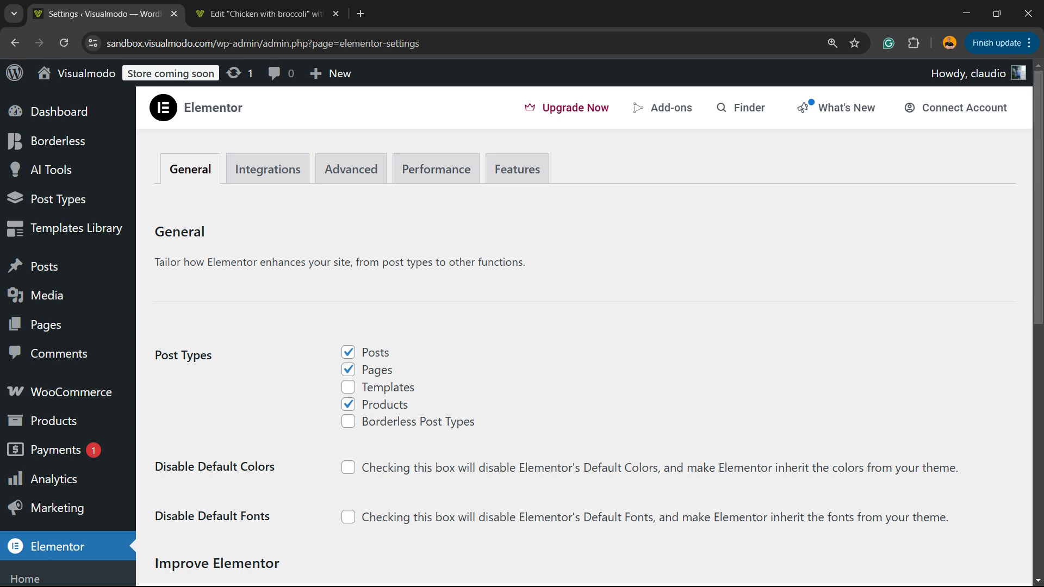
click(348, 404)
click(349, 405)
drag(408, 405, 369, 405)
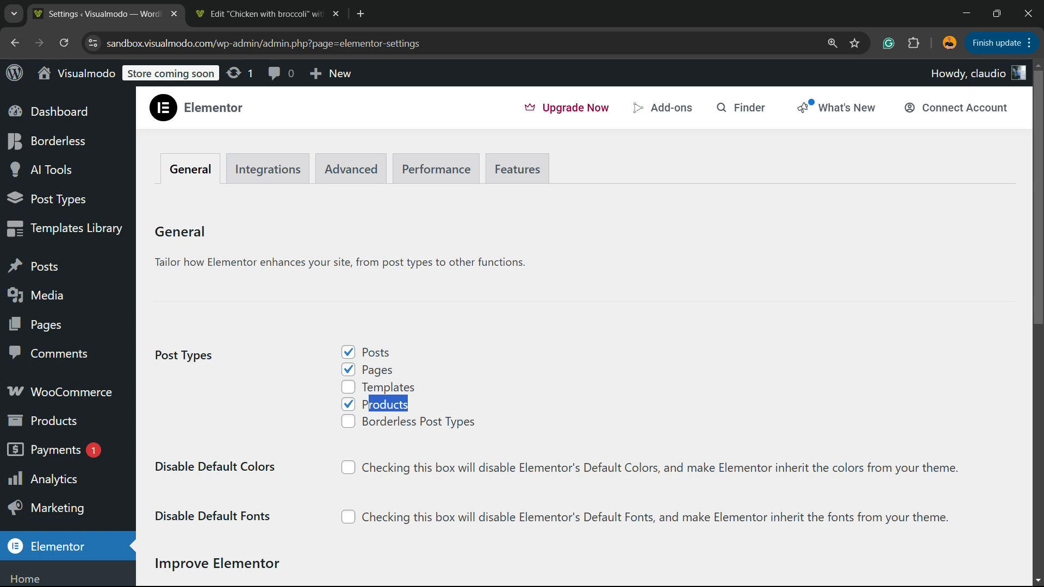
scroll(369, 404, down, 5)
click(197, 411)
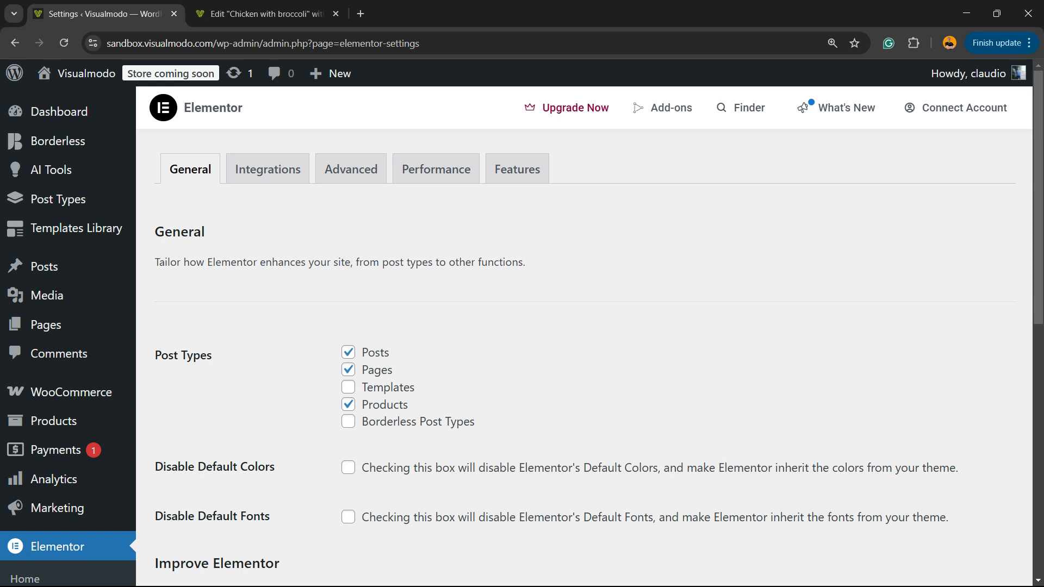
Open the form for adding a new WooCommerce product.
scroll(54, 376, down, 8)
scroll(43, 386, up, 5)
mouse_move(53, 285)
click(193, 312)
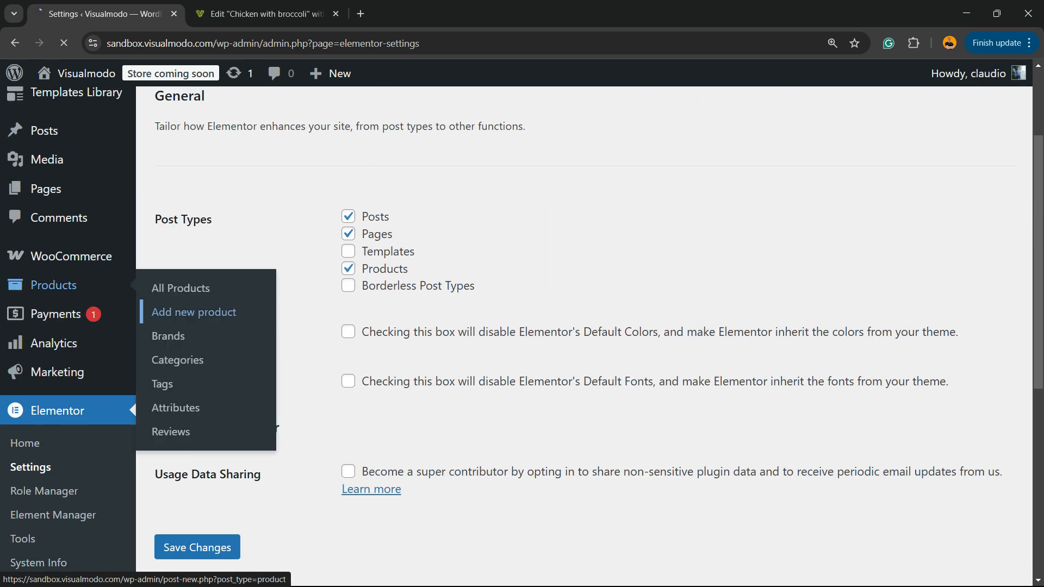
Look over the new product form and start editing the unnamed product with Elementor.
scroll(193, 312, up, 3)
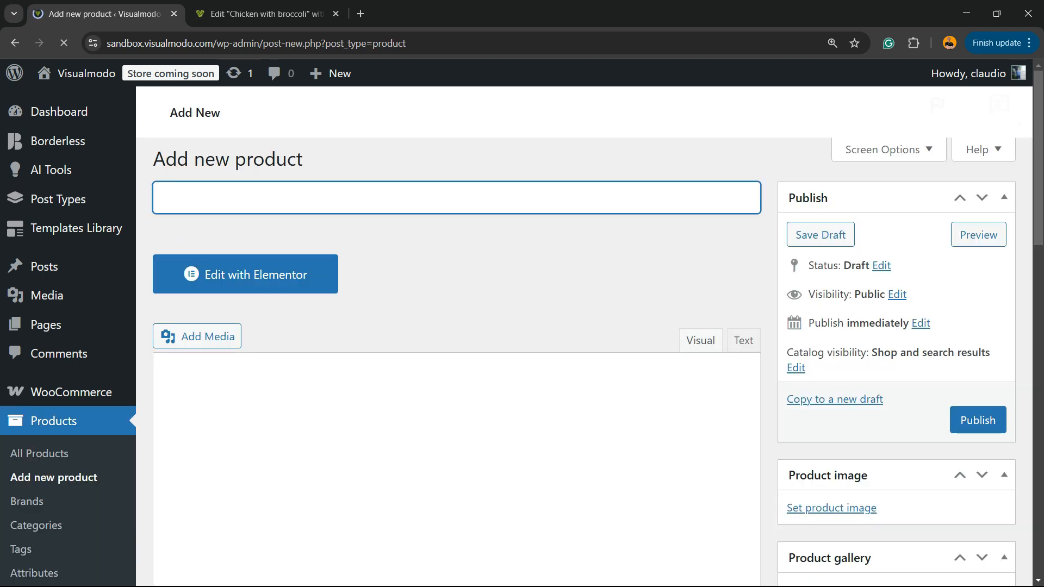
scroll(385, 356, down, 8)
scroll(385, 356, up, 7)
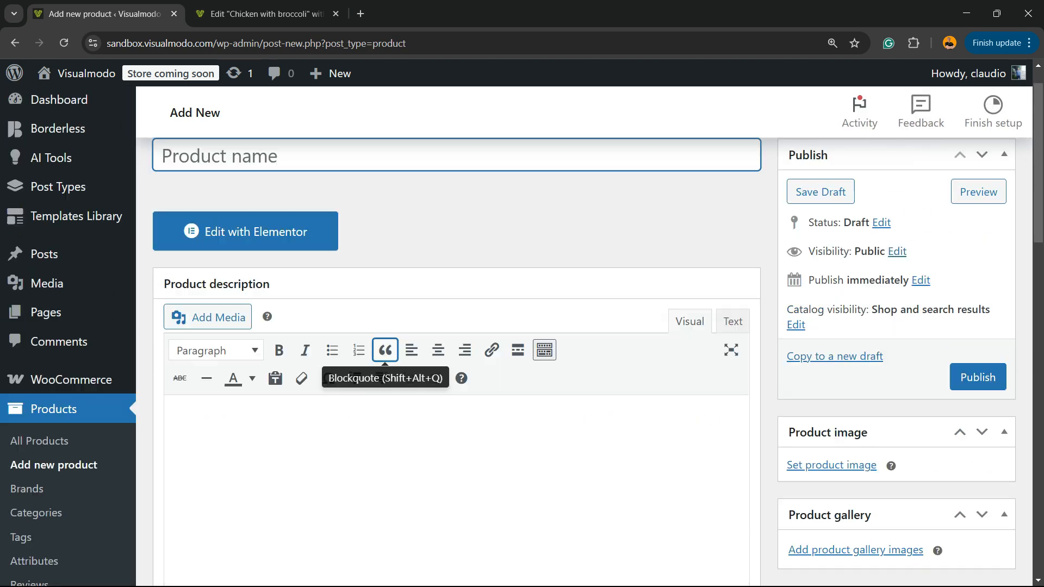
scroll(385, 356, up, 1)
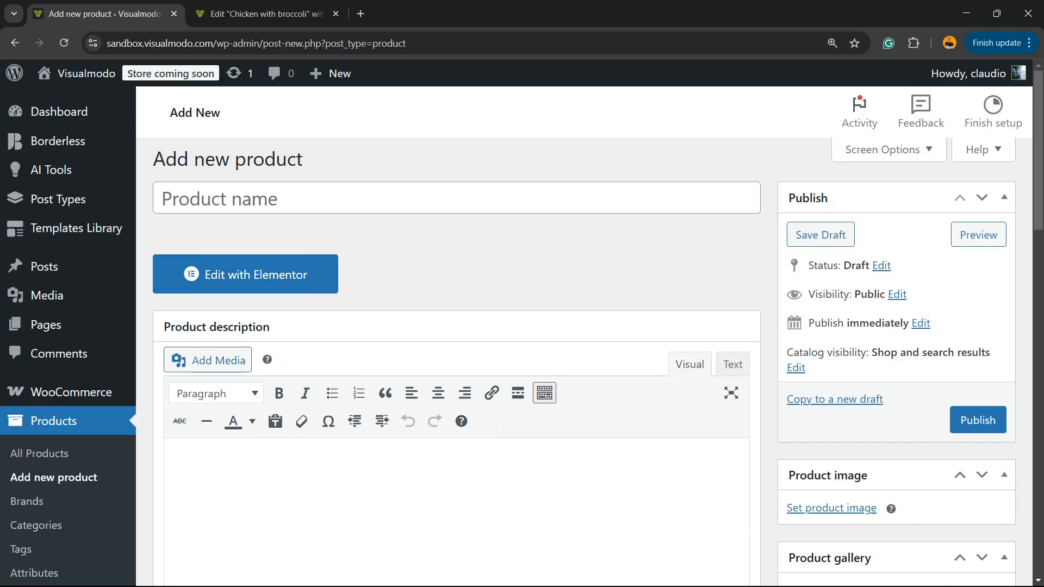
click(291, 276)
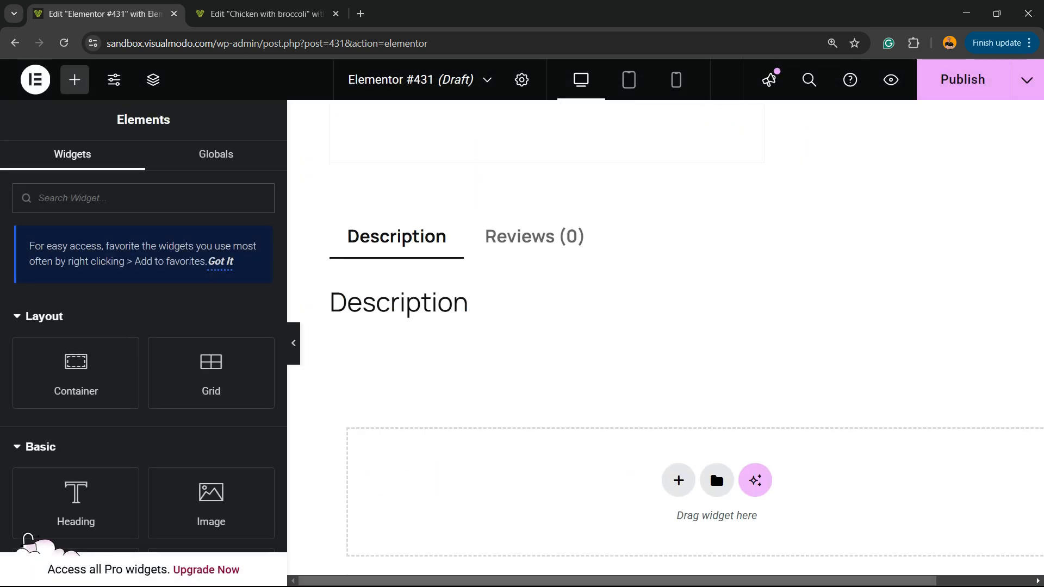
Examine the new product's title, image placeholder, description heading and empty widget area in the page preview.
key(ctrl+minus)
drag(693, 182, 783, 179)
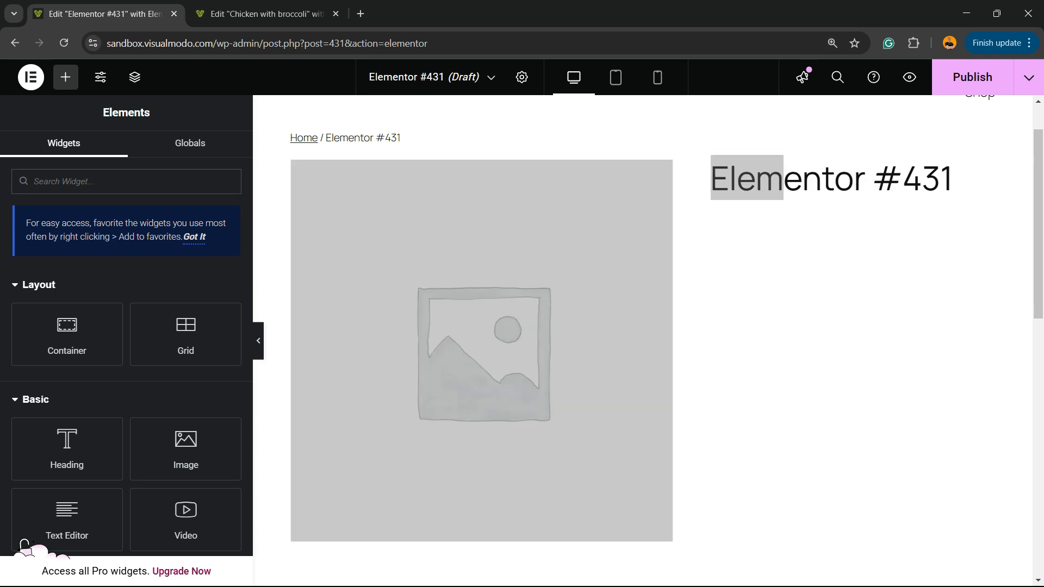
click(891, 228)
drag(955, 182, 832, 304)
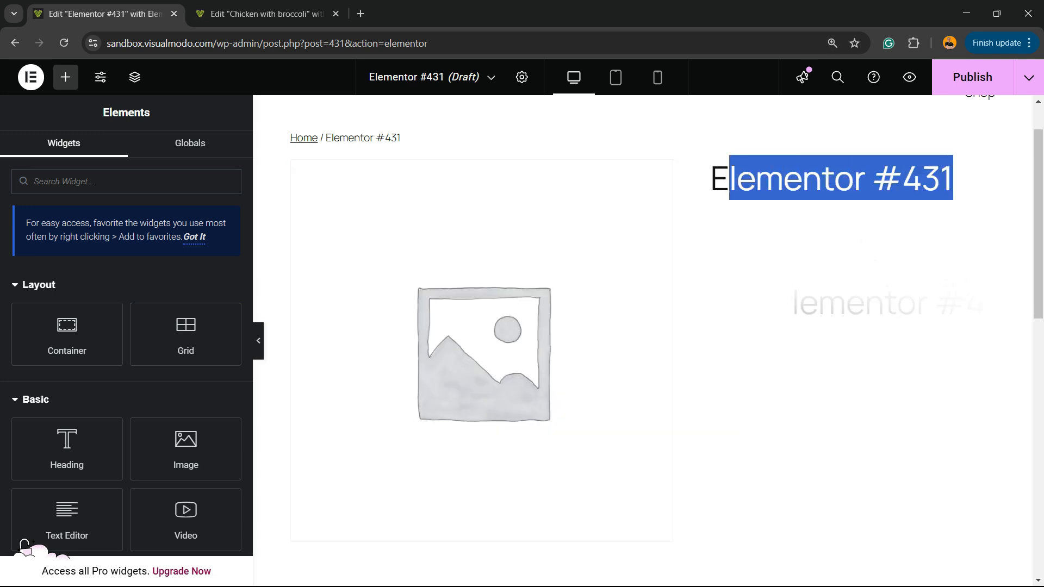
scroll(833, 304, down, 4)
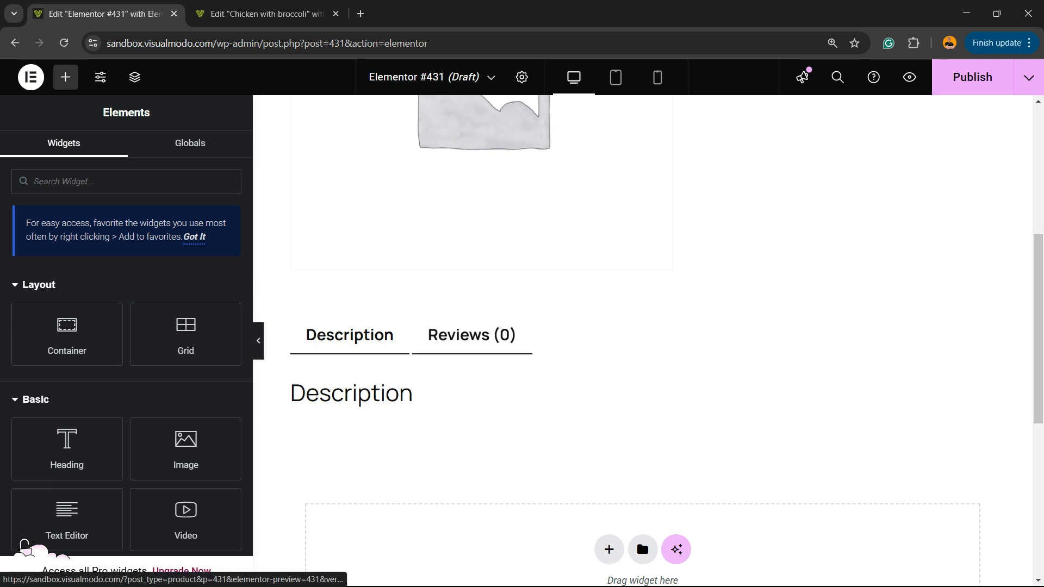
scroll(641, 337, down, 2)
scroll(642, 337, down, 2)
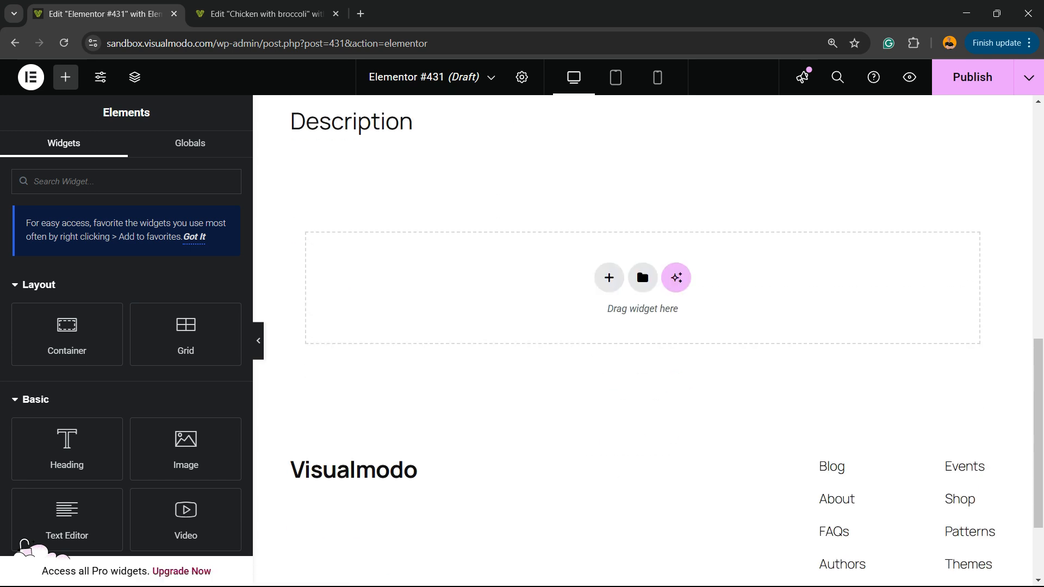
drag(415, 122, 331, 121)
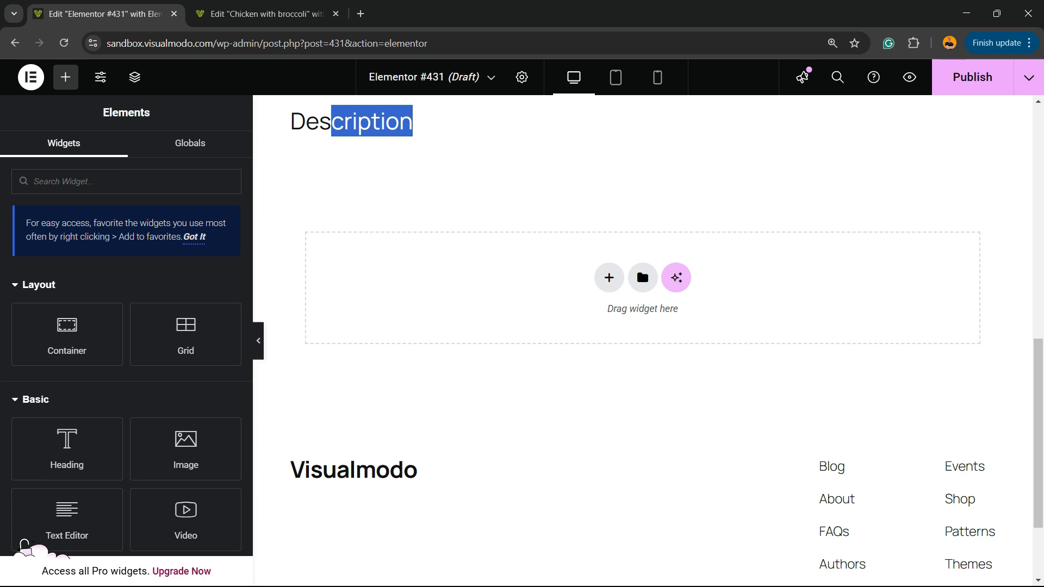
Insert a Flexbox container with two equal columns under the product's Description heading.
click(609, 277)
click(601, 318)
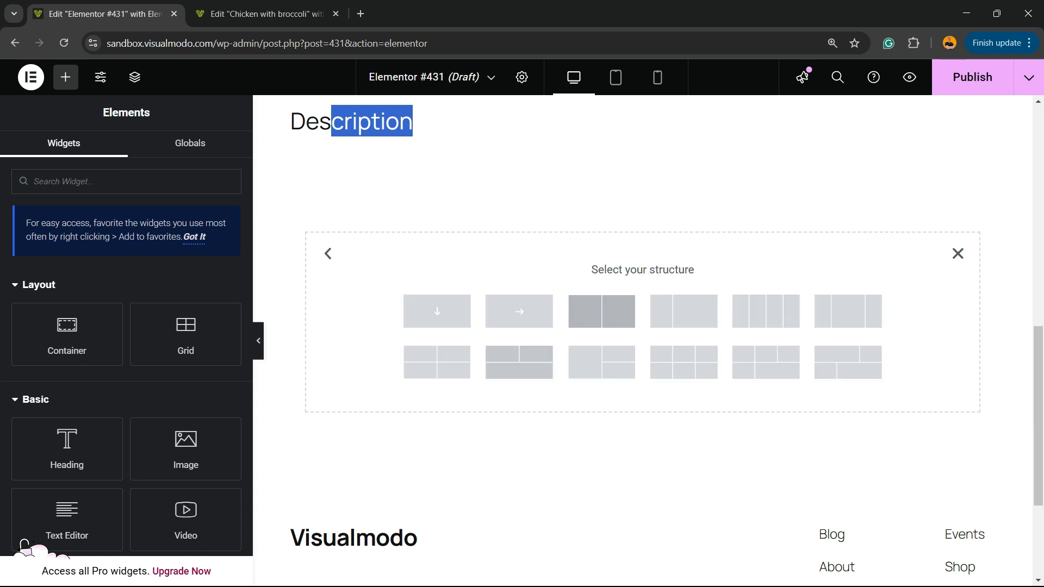
click(601, 311)
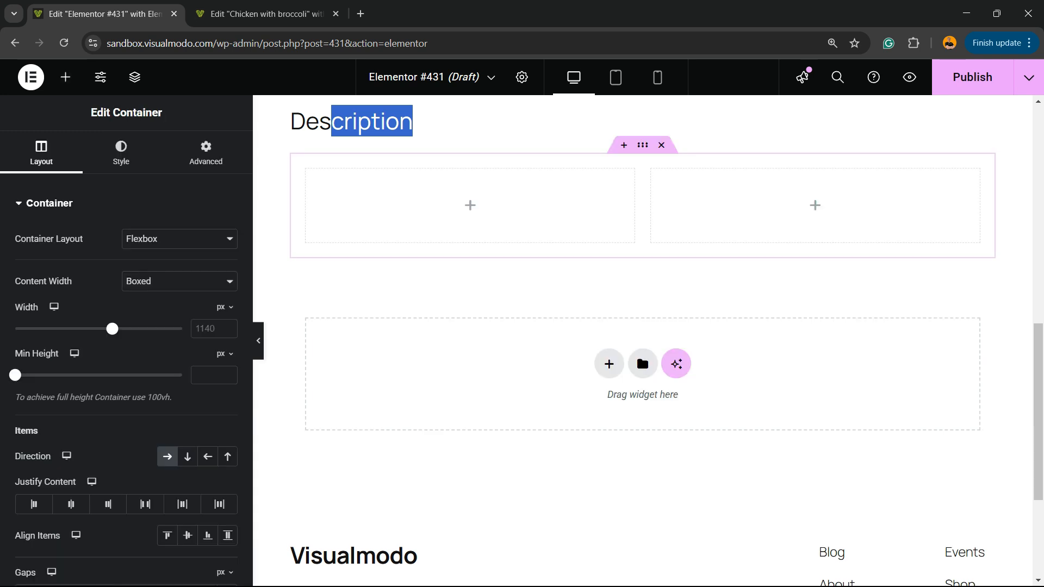
Place a Video widget in the new container, to the right of its two empty columns.
click(65, 77)
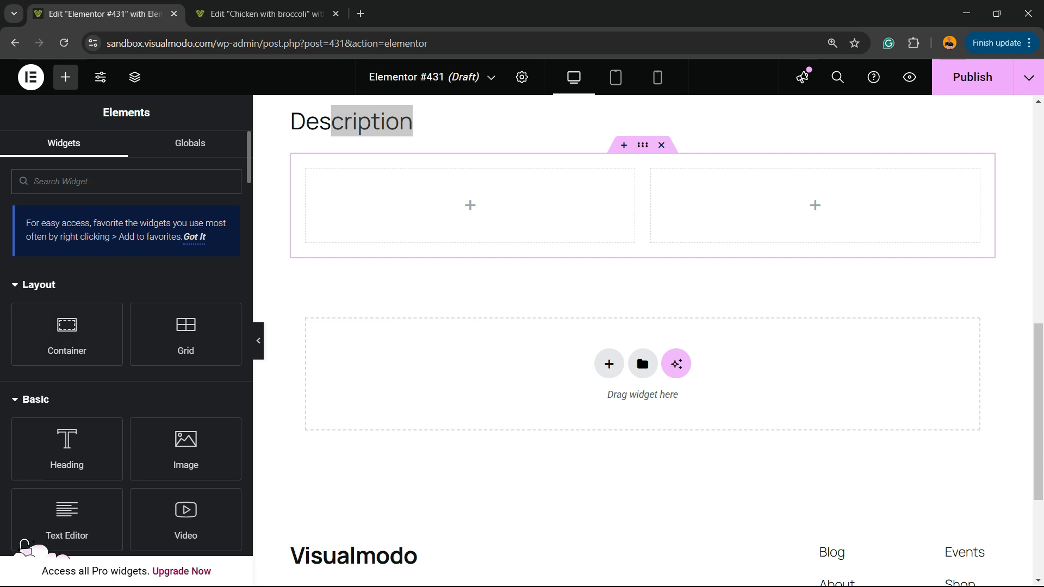
scroll(68, 310, down, 3)
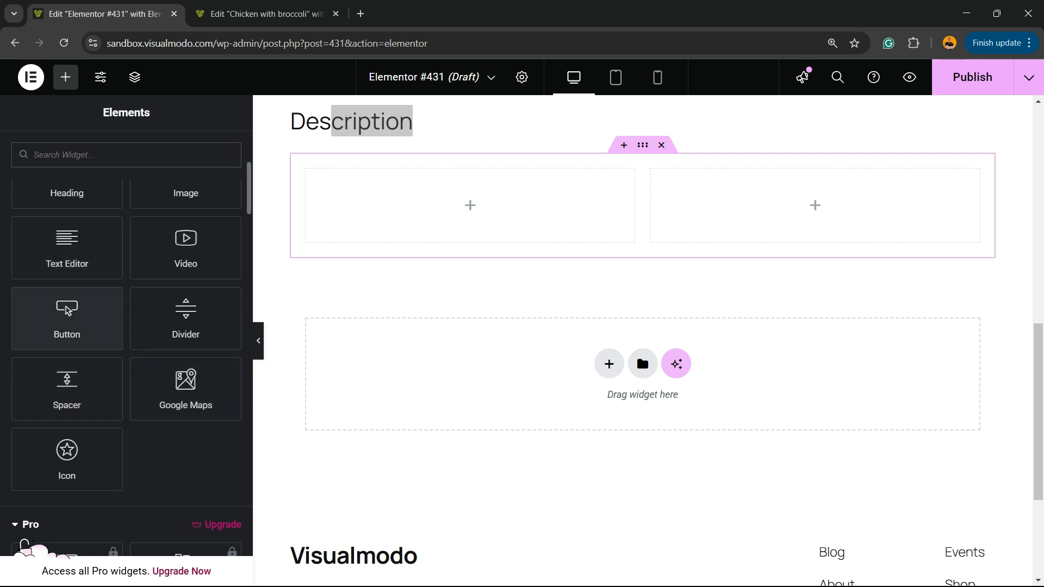
drag(185, 248, 978, 205)
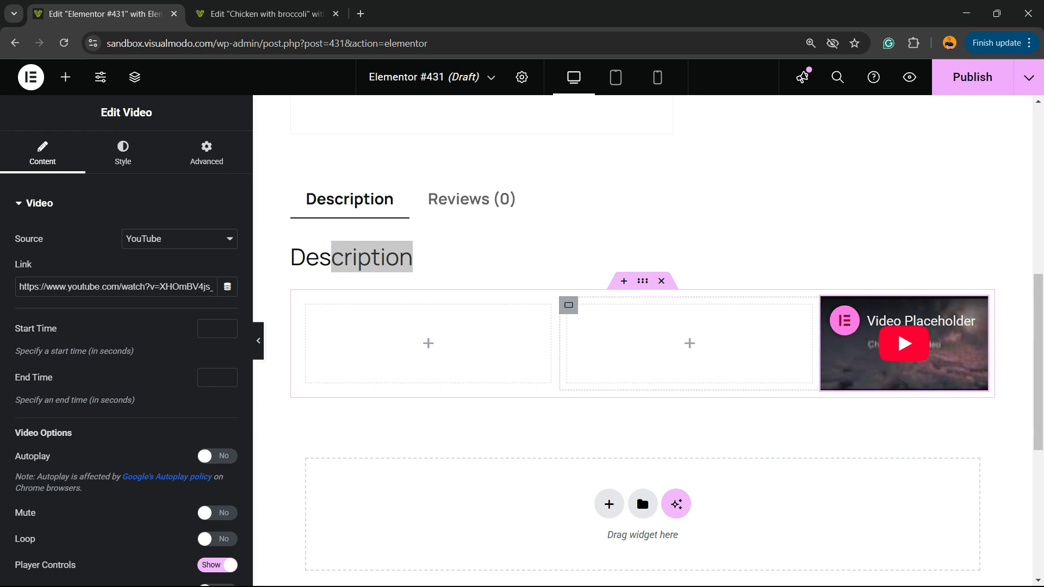
Place an Image widget in the container's second column and a Heading widget in its first column.
click(689, 344)
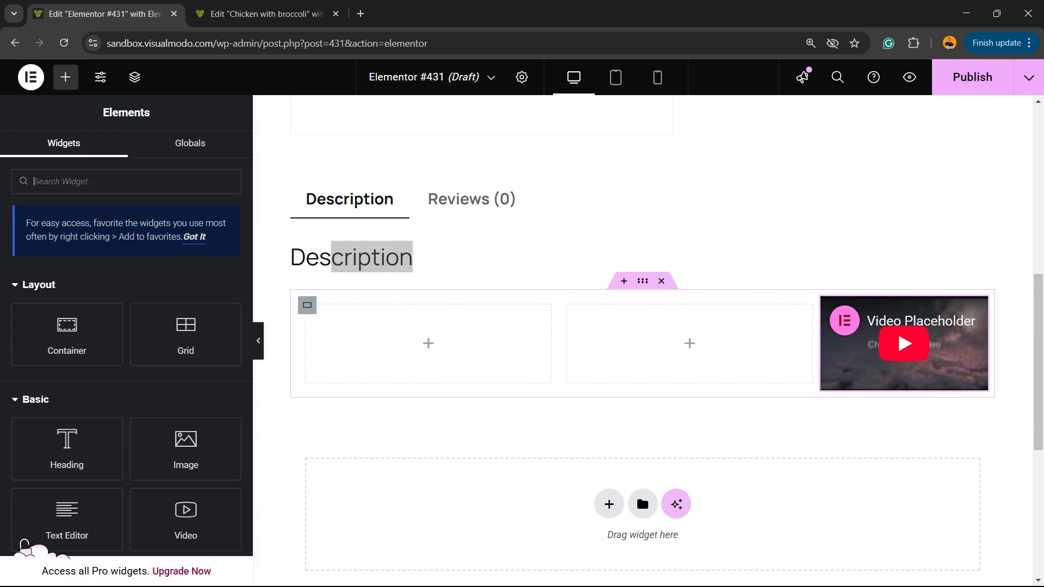
drag(183, 451, 675, 345)
click(428, 386)
drag(66, 449, 386, 354)
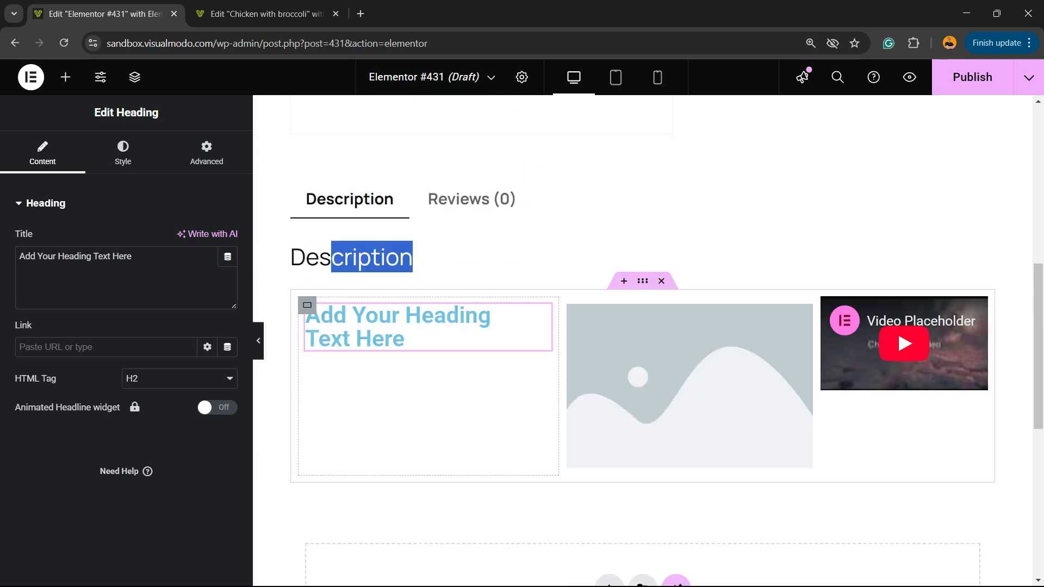
Narrow the heading column by moving the divider between it and the image column toward the heading.
scroll(435, 381, up, 2)
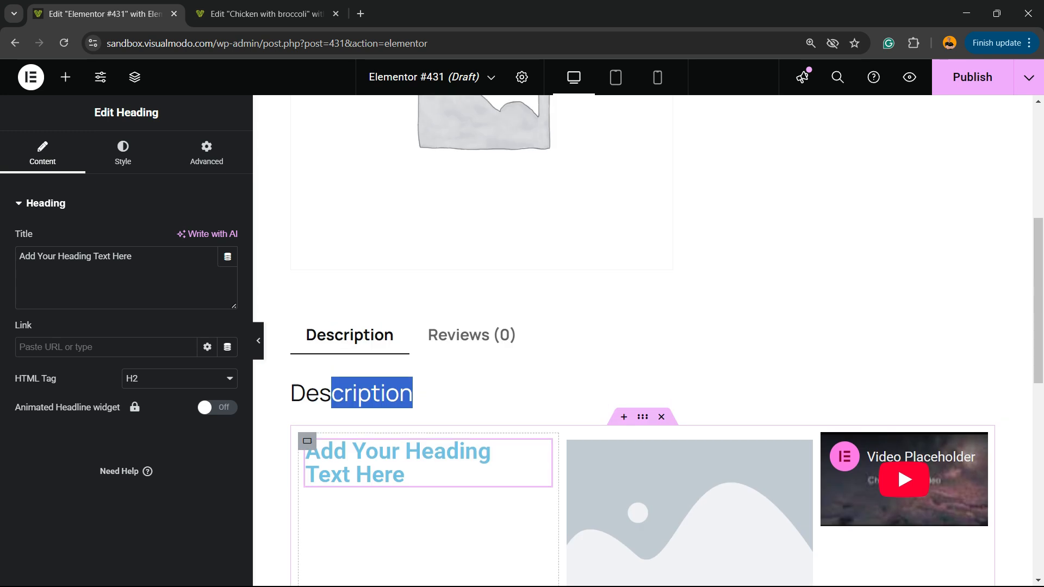
click(65, 77)
scroll(641, 337, down, 6)
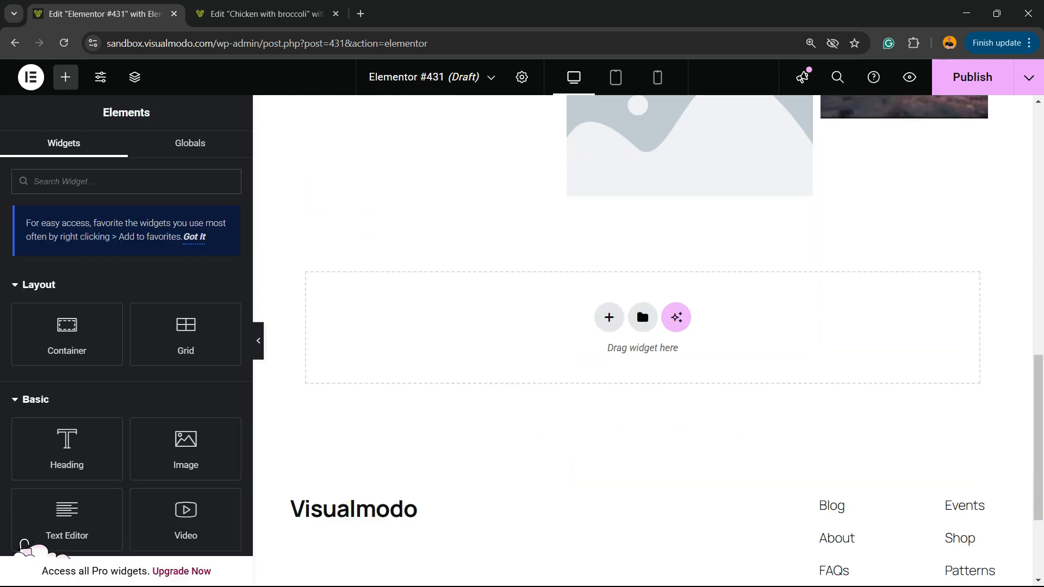
scroll(641, 353, up, 4)
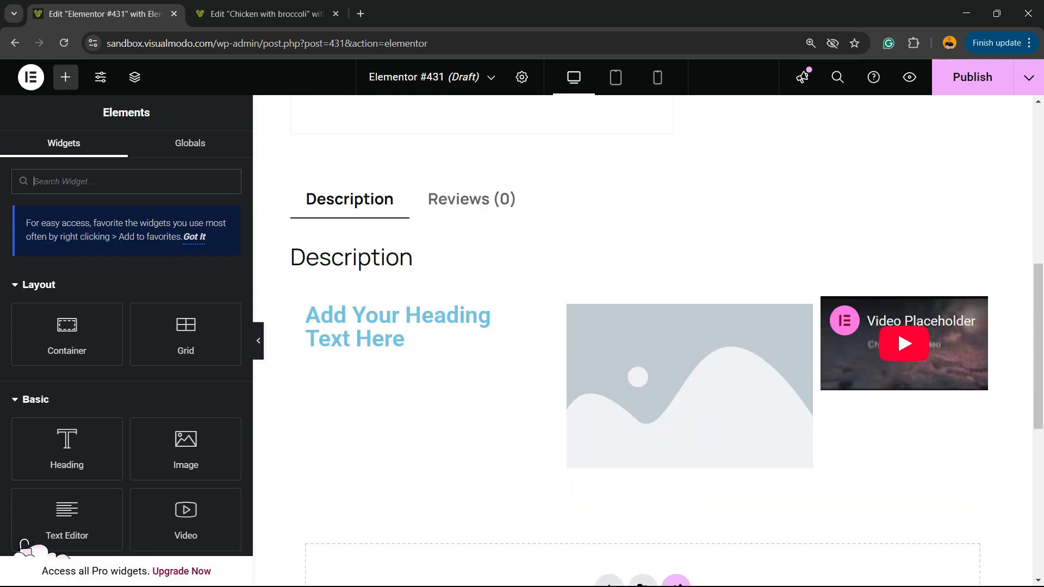
drag(559, 381, 486, 381)
scroll(642, 337, up, 10)
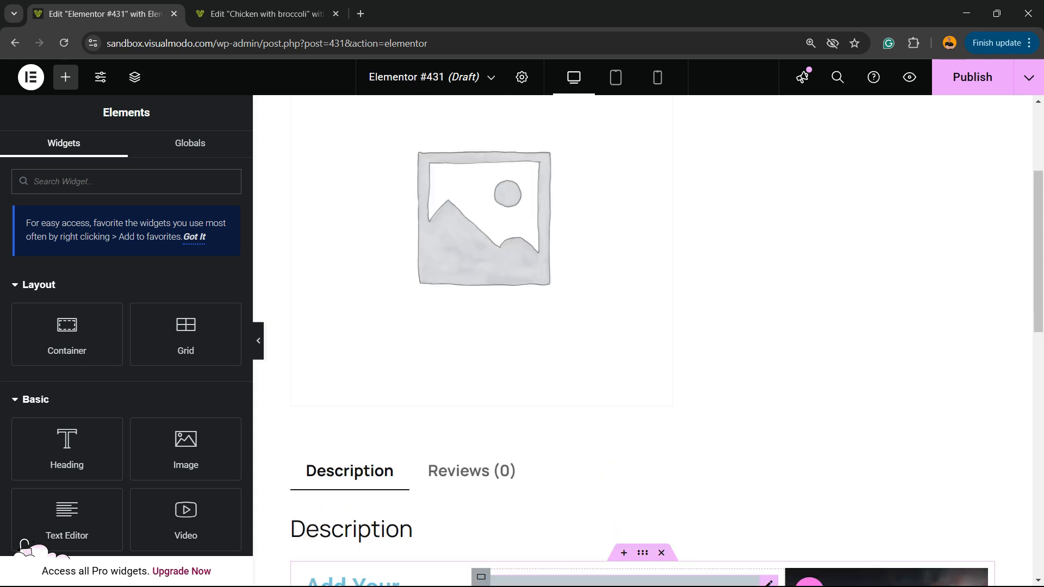
click(971, 74)
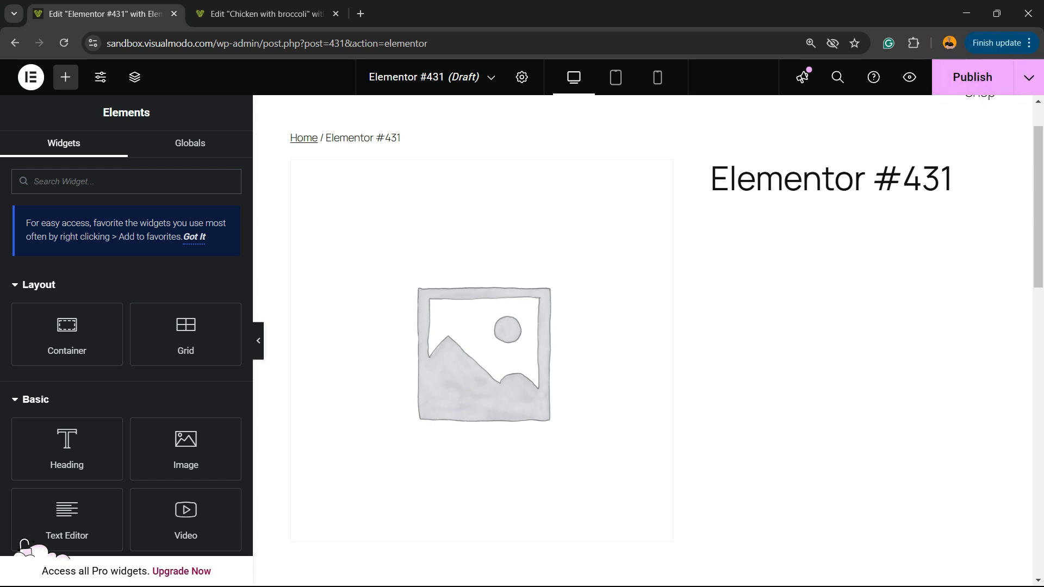
Switch to the "Chicken with broccoli" product and examine its image, price and the widget layout under its Description heading.
click(266, 14)
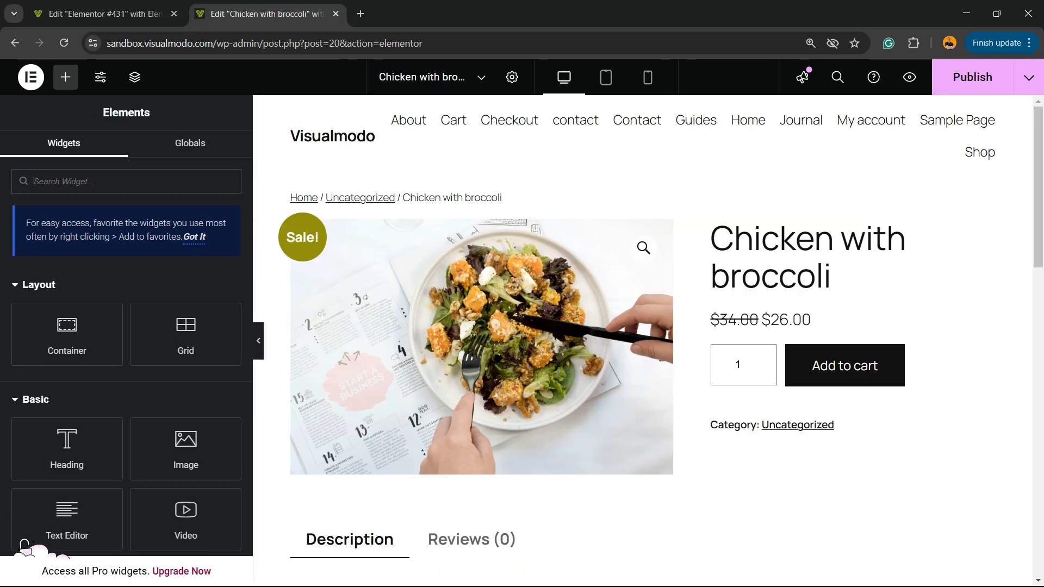
scroll(642, 326, down, 5)
scroll(641, 240, up, 2)
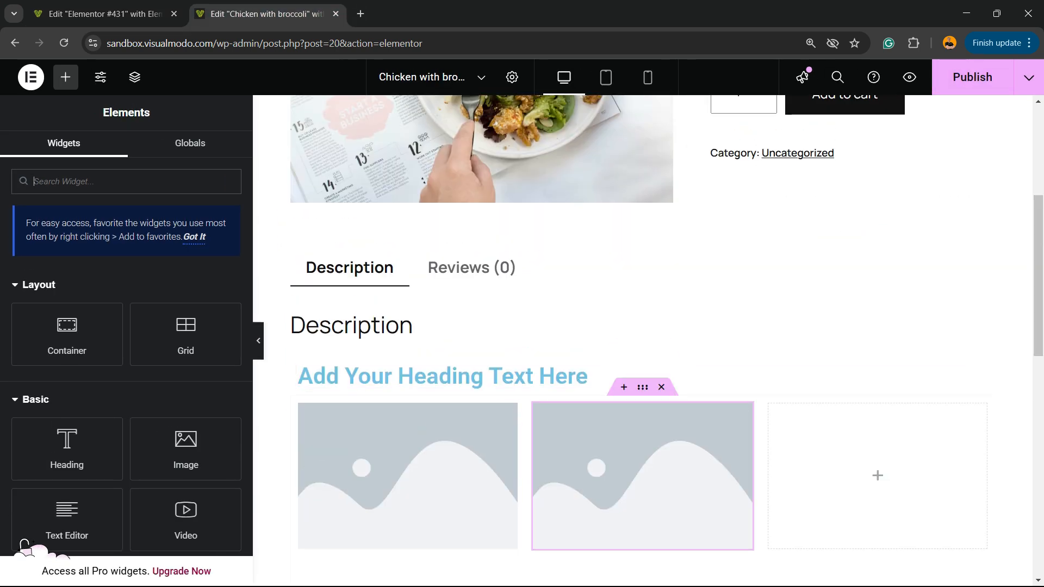
scroll(643, 385, down, 2)
scroll(642, 337, up, 8)
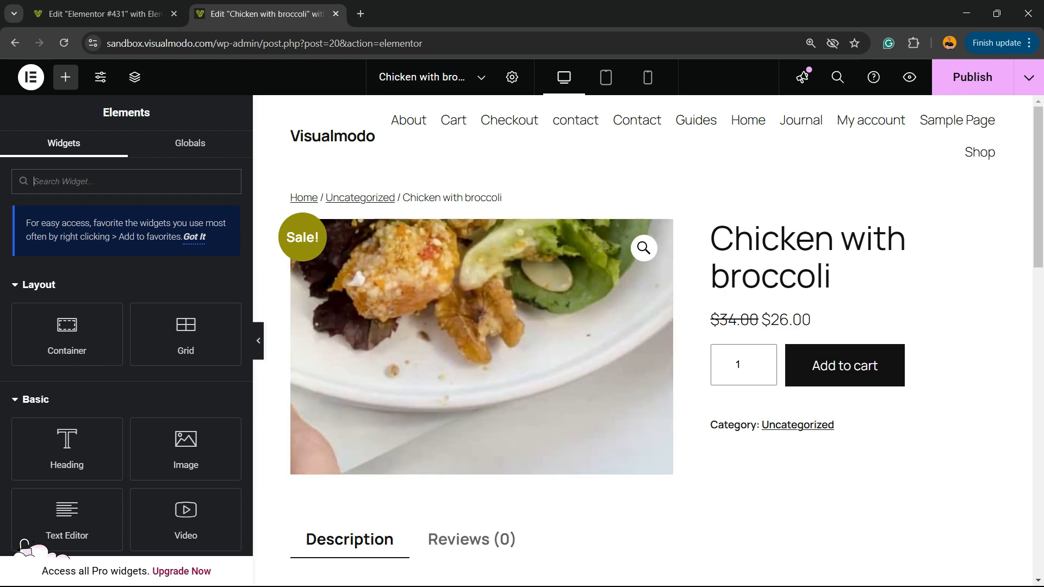
scroll(642, 380, down, 5)
scroll(641, 337, down, 2)
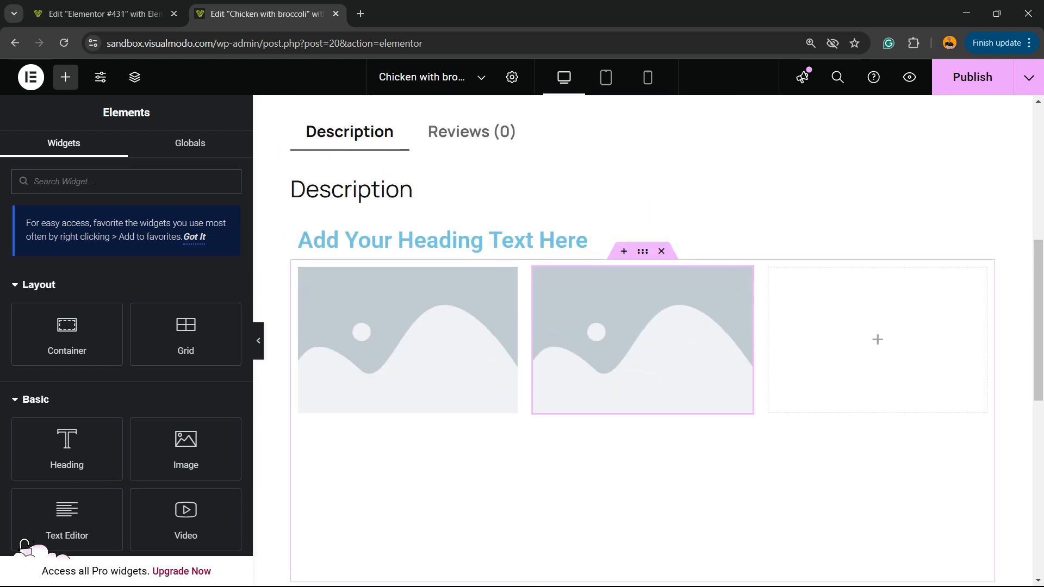
scroll(641, 543, down, 2)
scroll(641, 542, up, 5)
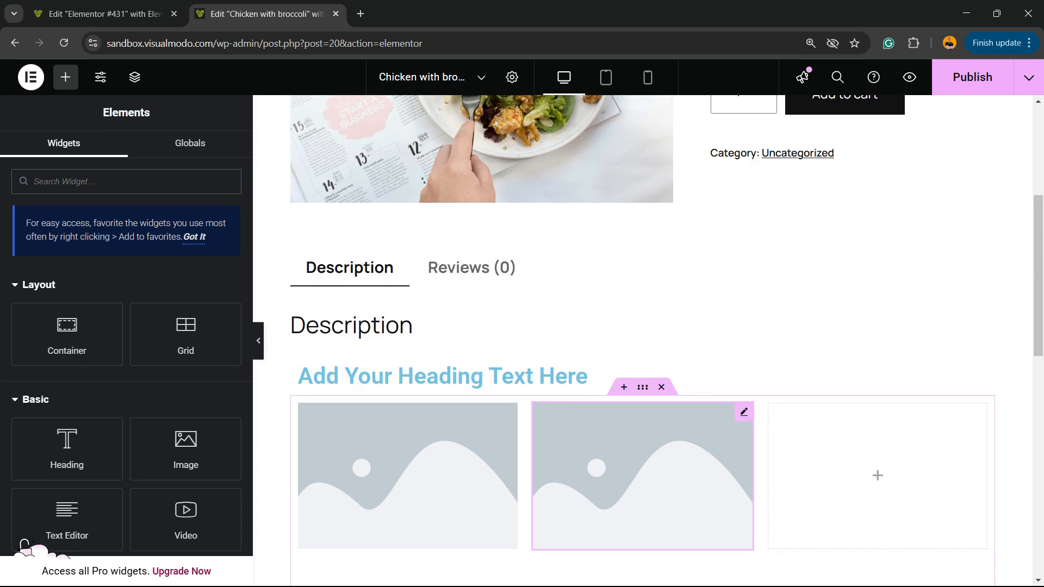
scroll(641, 468, down, 2)
scroll(641, 467, up, 4)
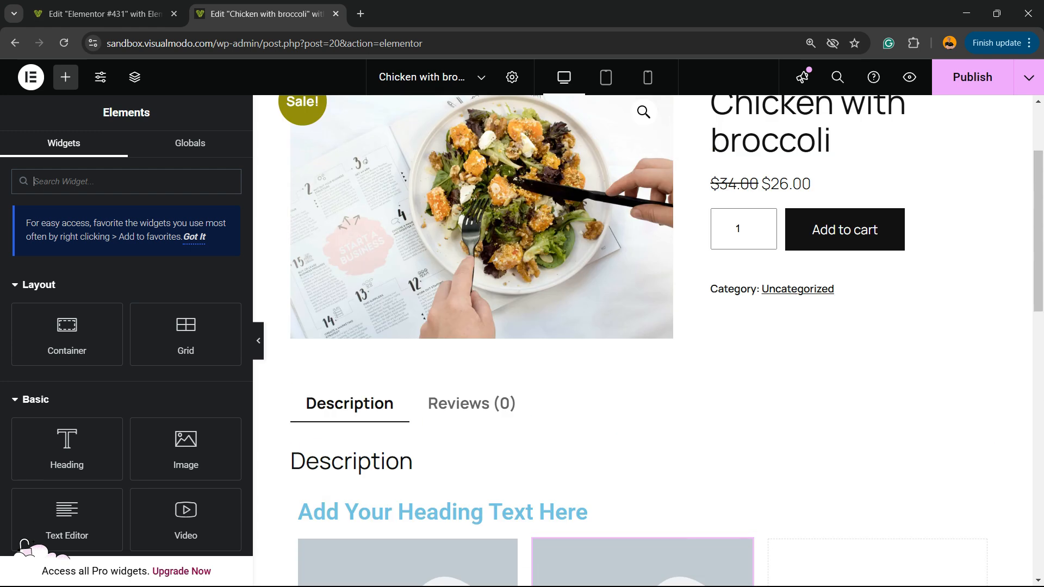